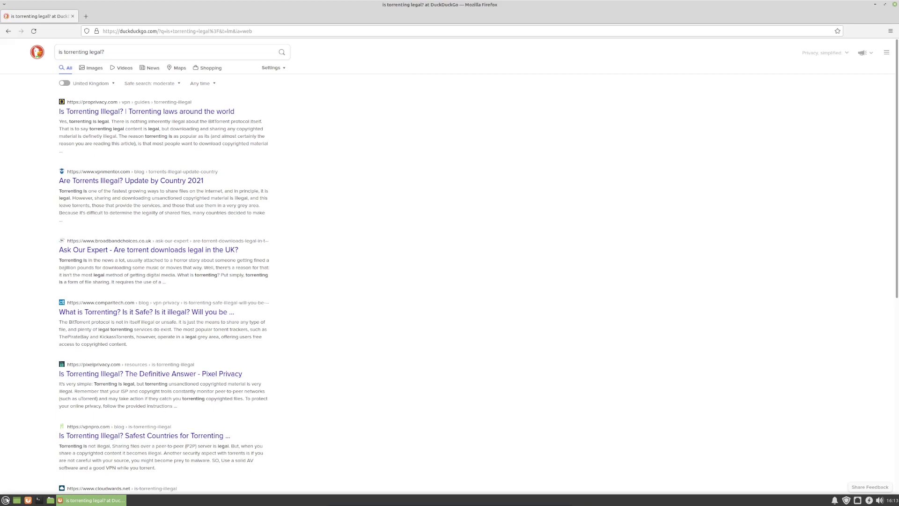
Launch Software Manager from the Mint menu search 'soft' and search it for 'qbit'
click(5, 499)
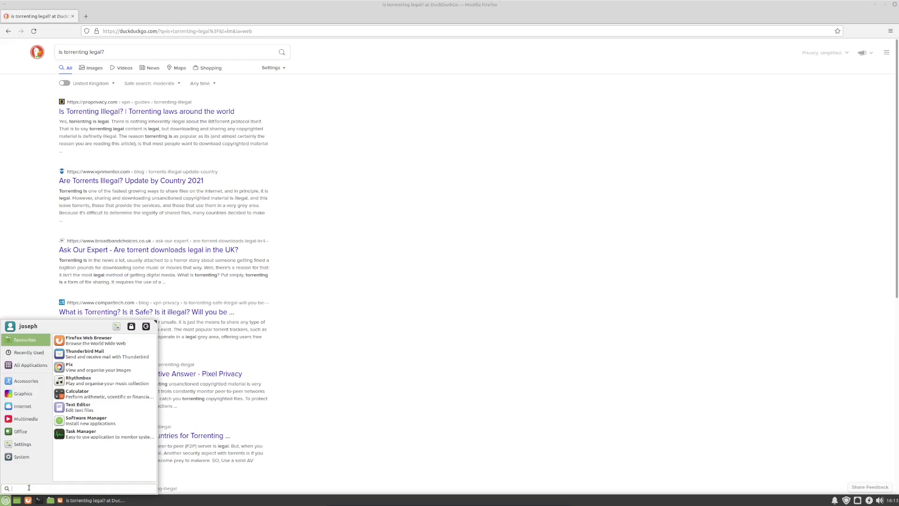
text(soft)
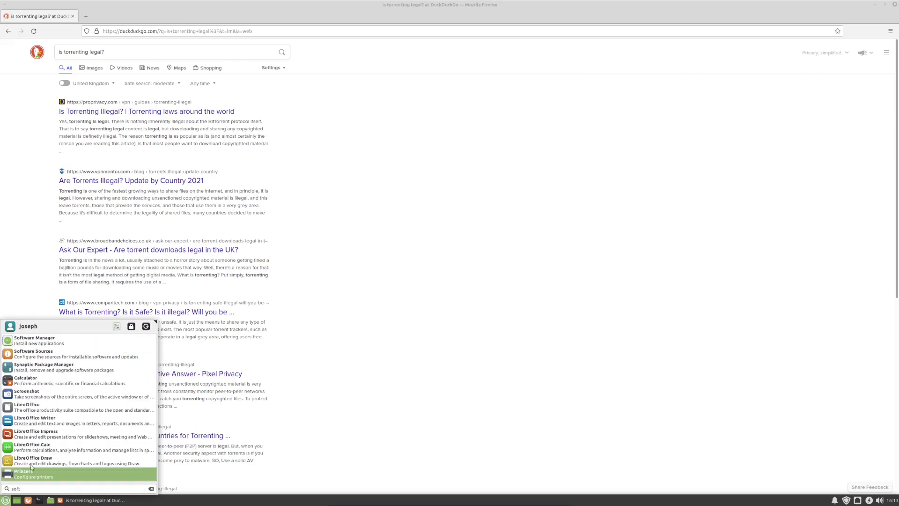
click(49, 339)
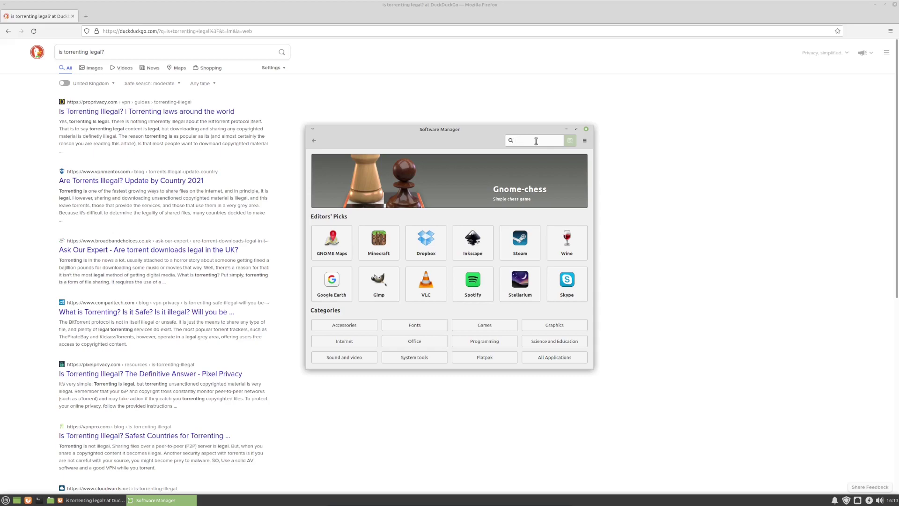
text(qbit)
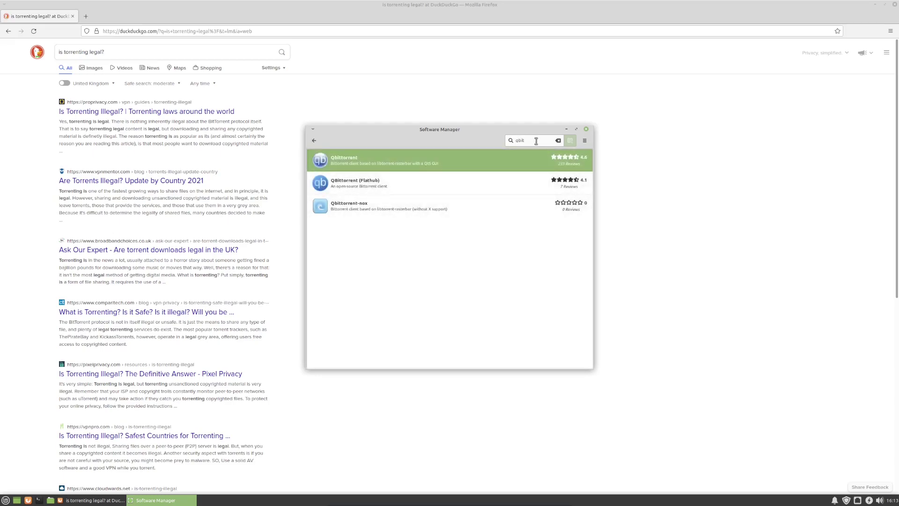
Install the Qbittorrent package, authorising with the account password, then launch it
click(402, 159)
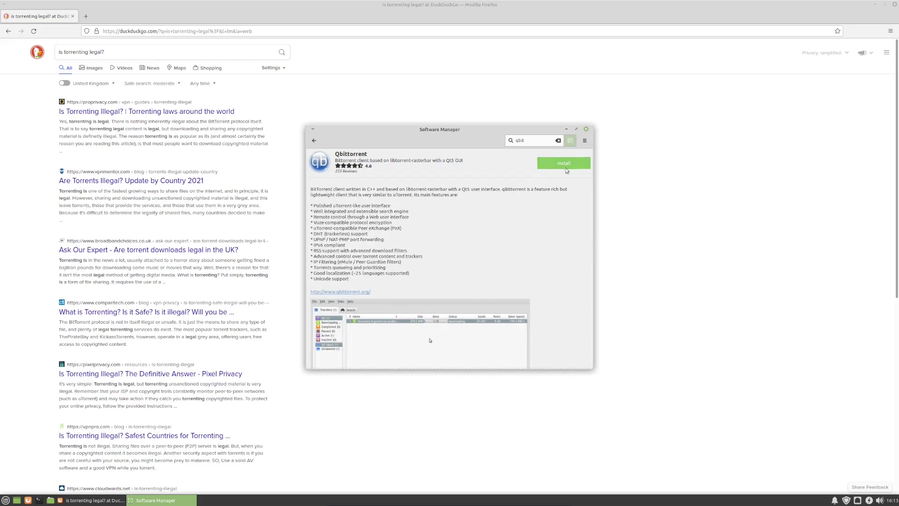
click(567, 169)
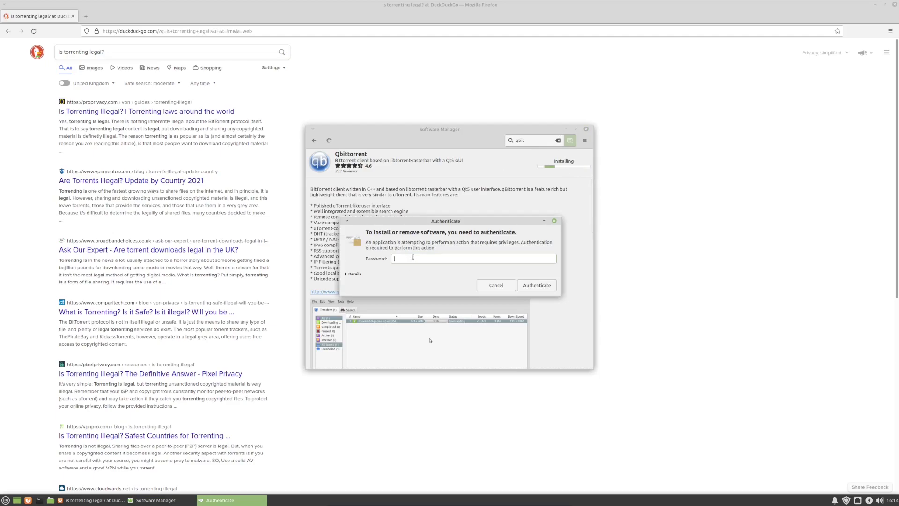
text(•••••)
key(Return)
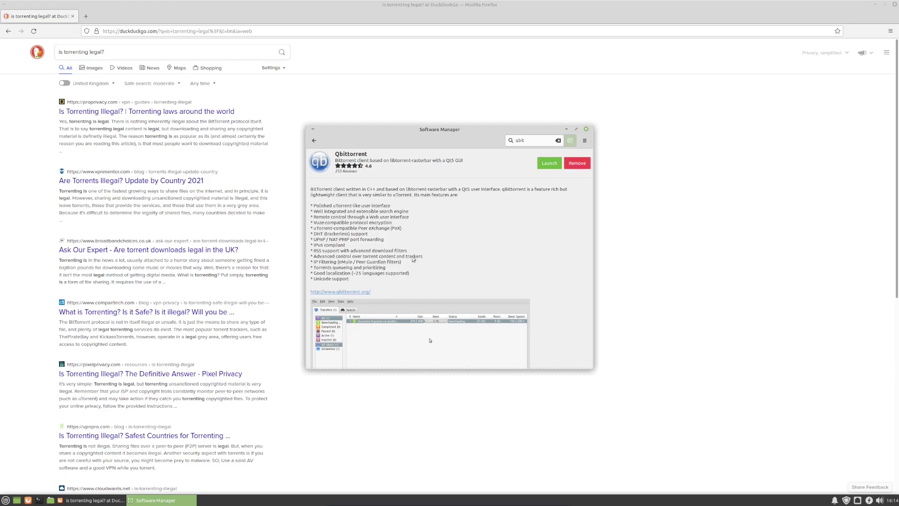
click(546, 164)
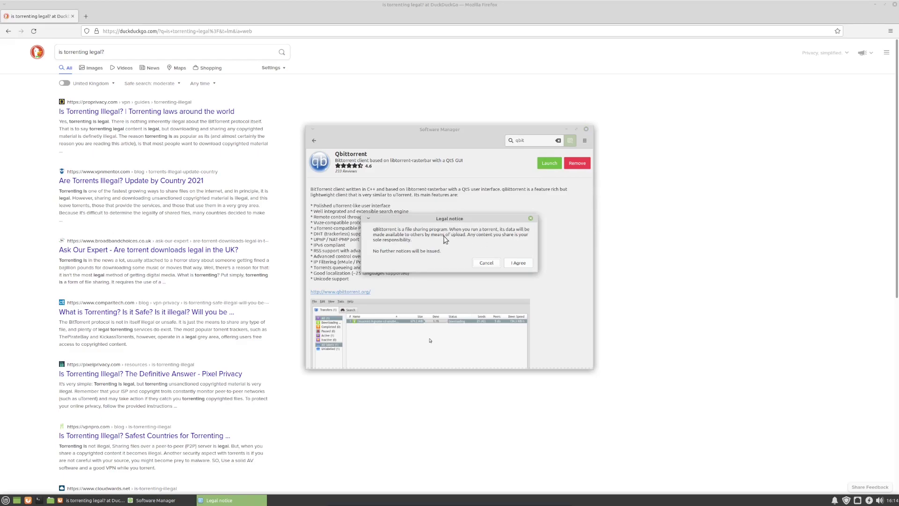
Agree to qBittorrent's legal notice and maximize the main window
click(518, 261)
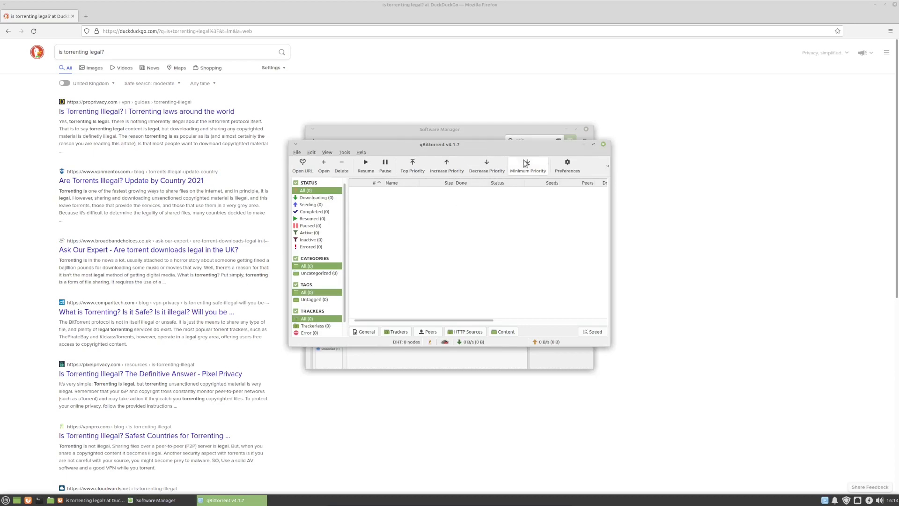
click(594, 144)
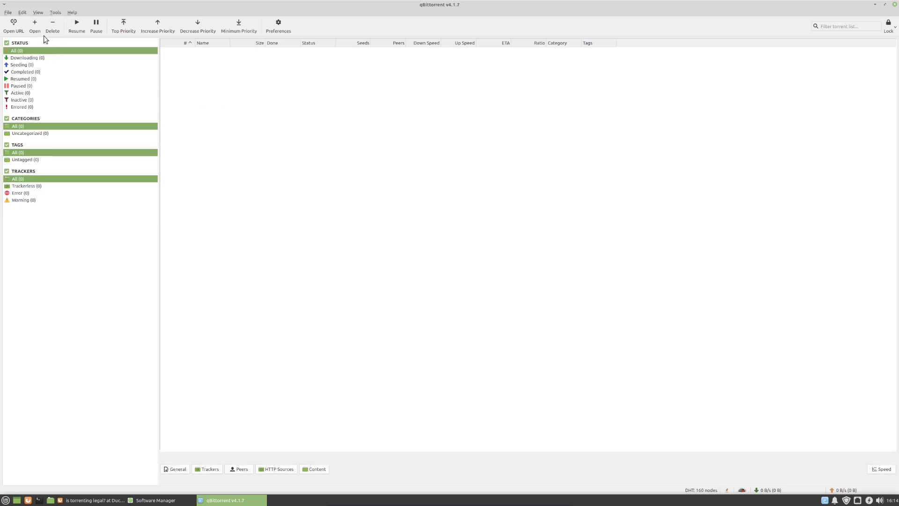
Open Tools > Preferences, look over the Behavior page, and switch to the Downloads page
click(54, 13)
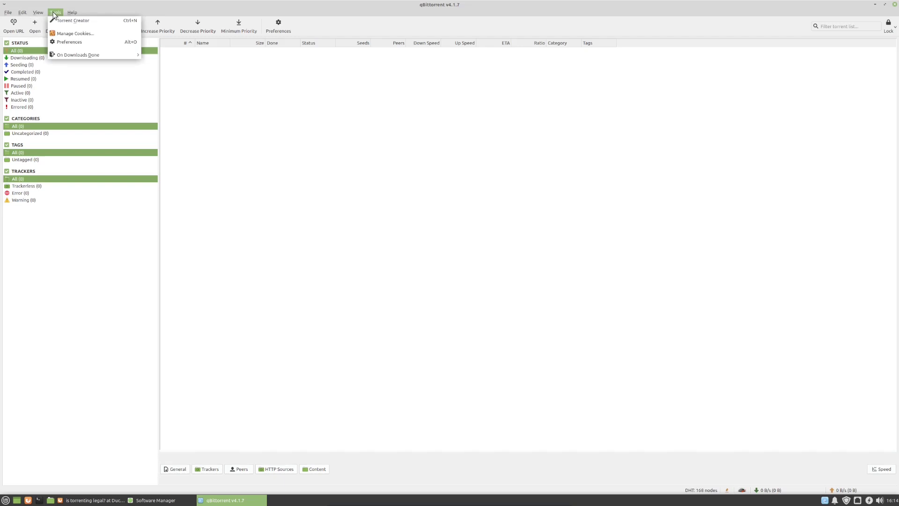
click(67, 42)
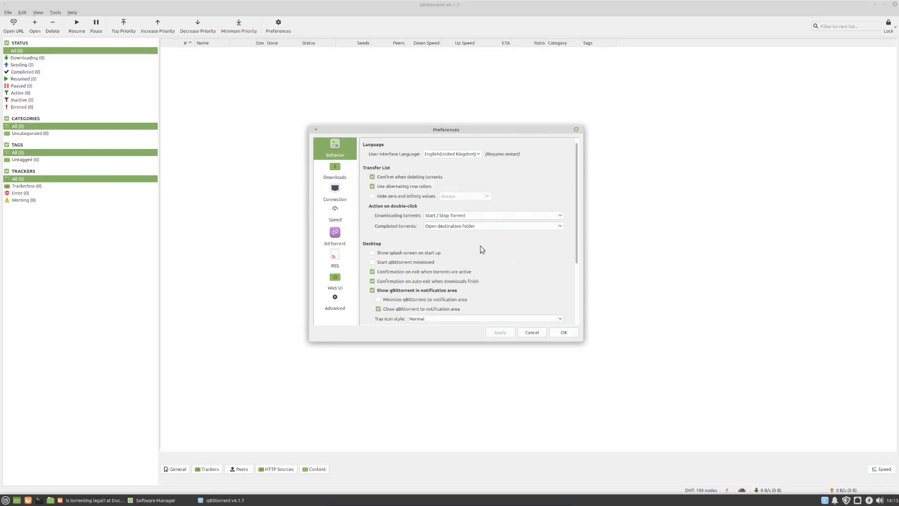
scroll(482, 249, down, 3)
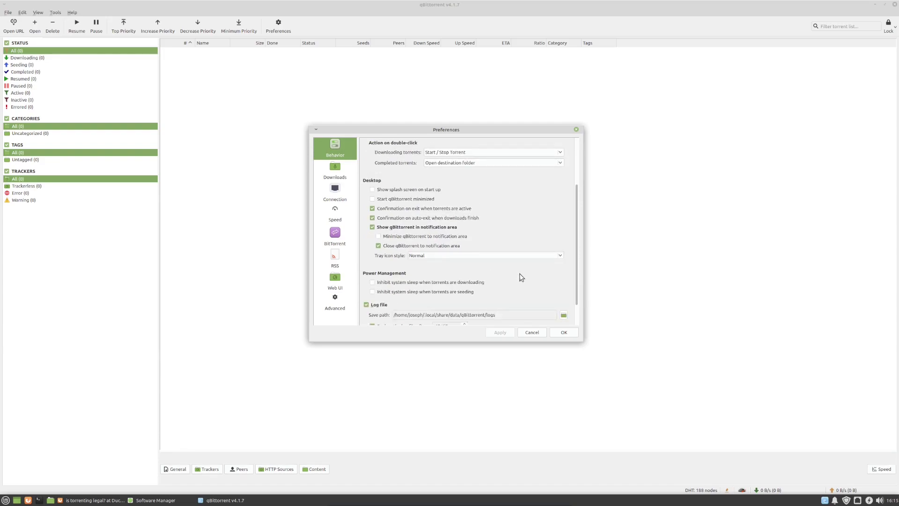
scroll(521, 277, down, 1)
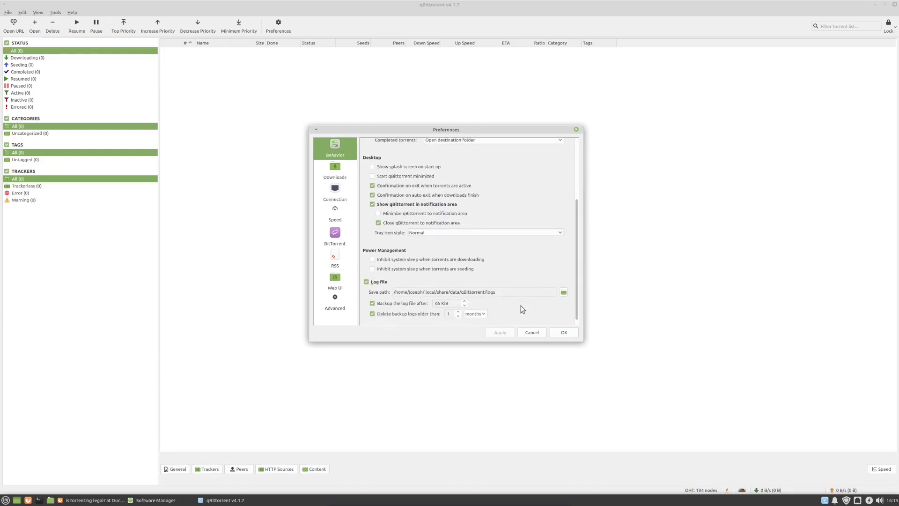
scroll(523, 309, up, 3)
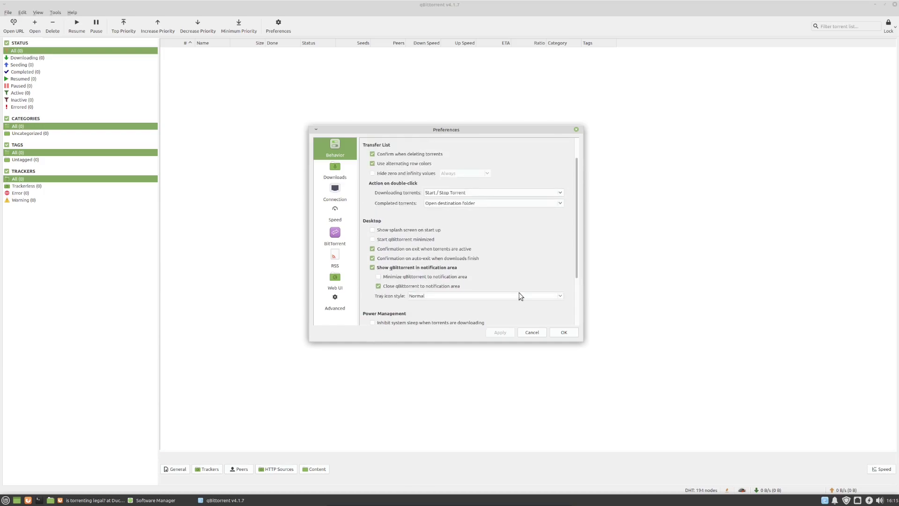
scroll(521, 296, up, 2)
click(344, 170)
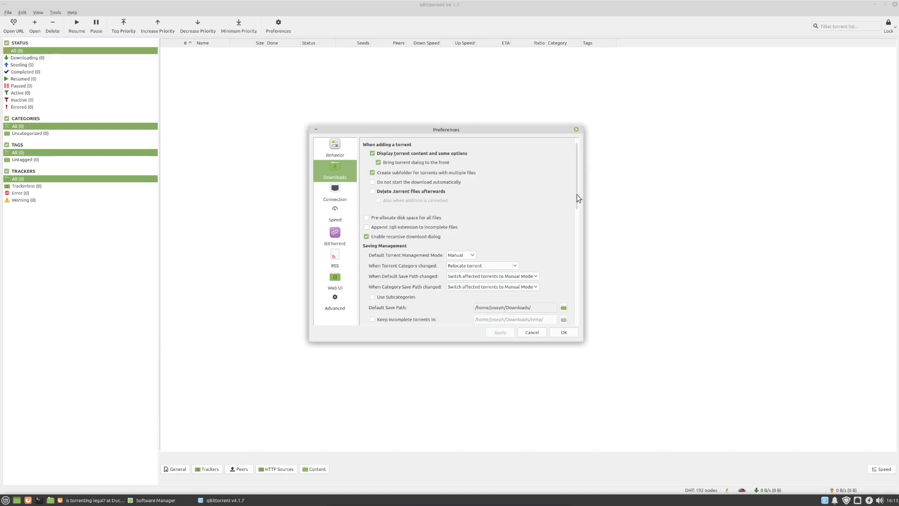
scroll(579, 198, down, 2)
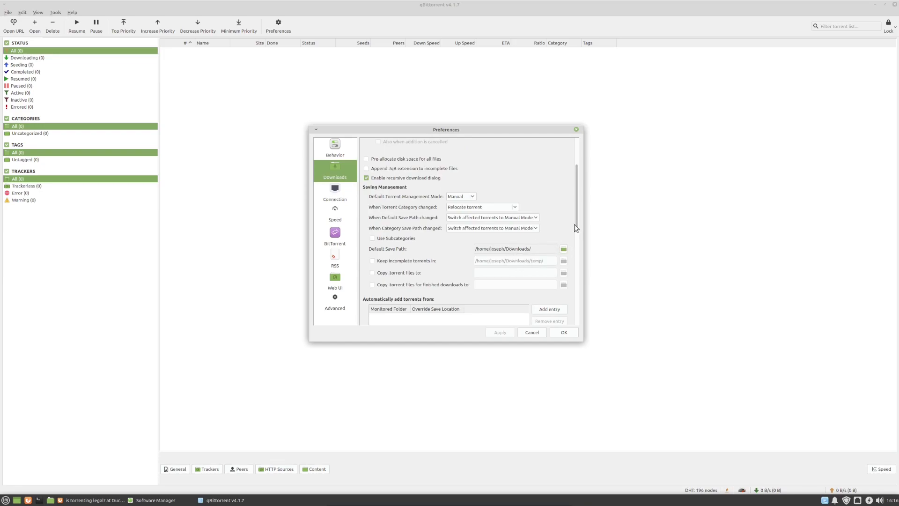
drag(576, 228, 579, 237)
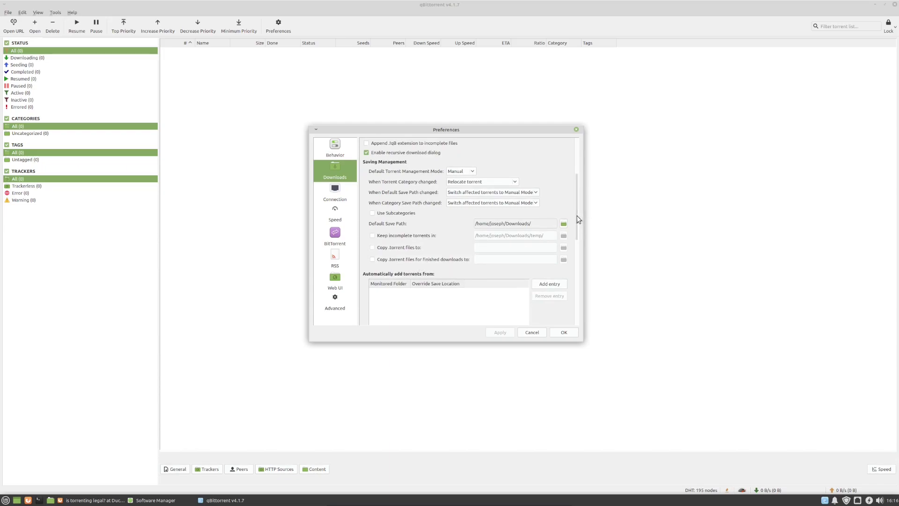
scroll(578, 230, down, 1)
scroll(579, 229, down, 1)
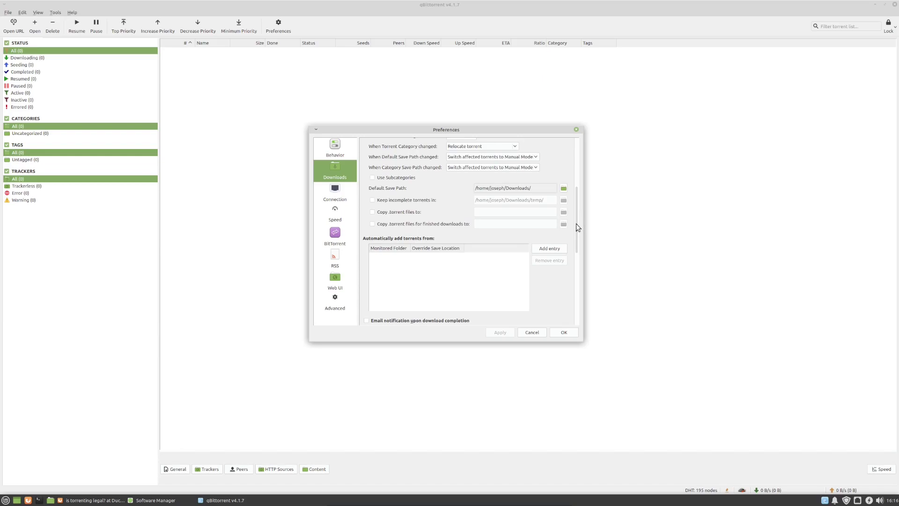
drag(577, 228, 579, 179)
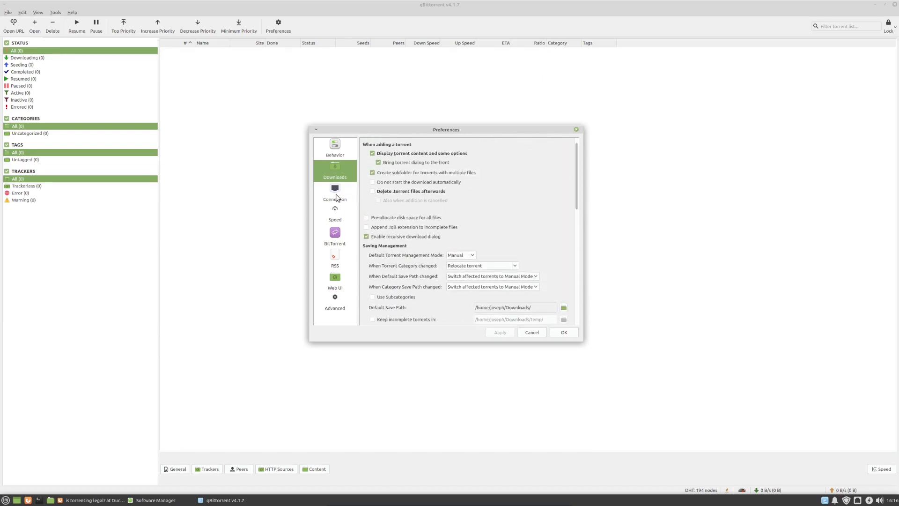
On the Connection page, assign random listening port 7465 and confirm proxy type stays (None)
click(335, 193)
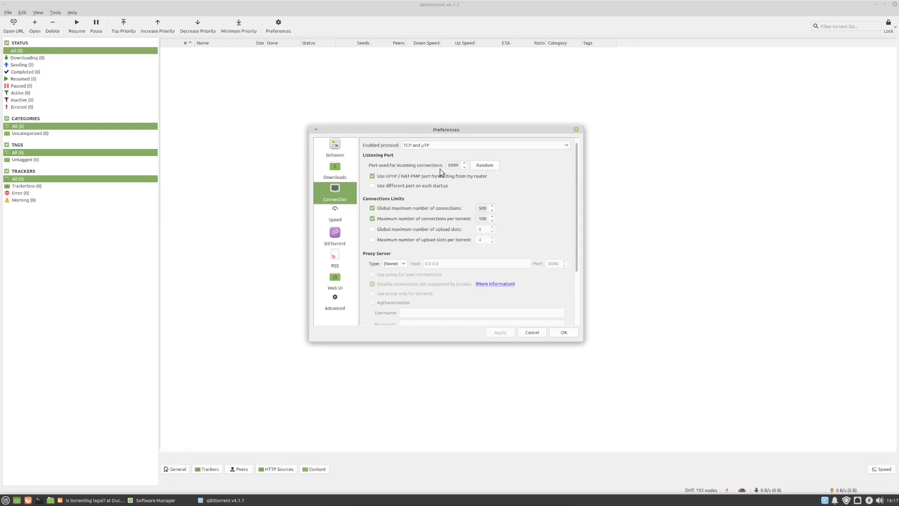
click(484, 166)
scroll(569, 239, down, 1)
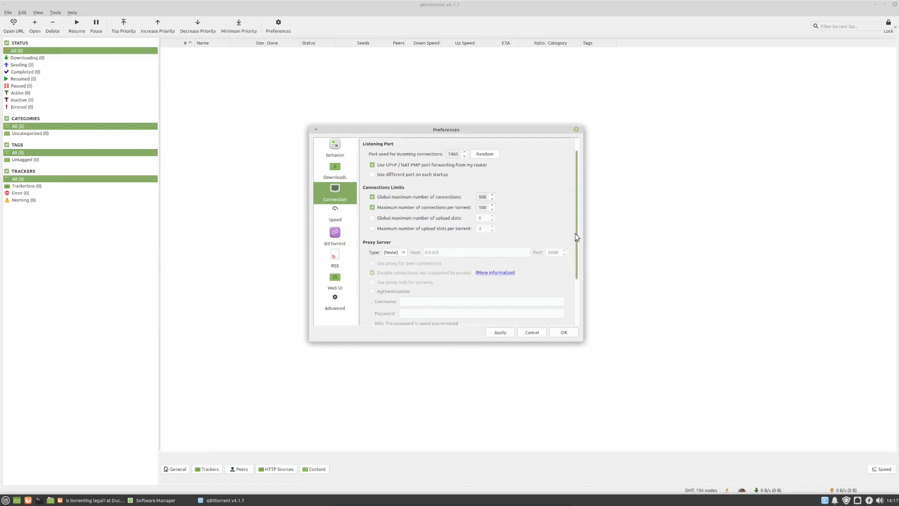
click(403, 254)
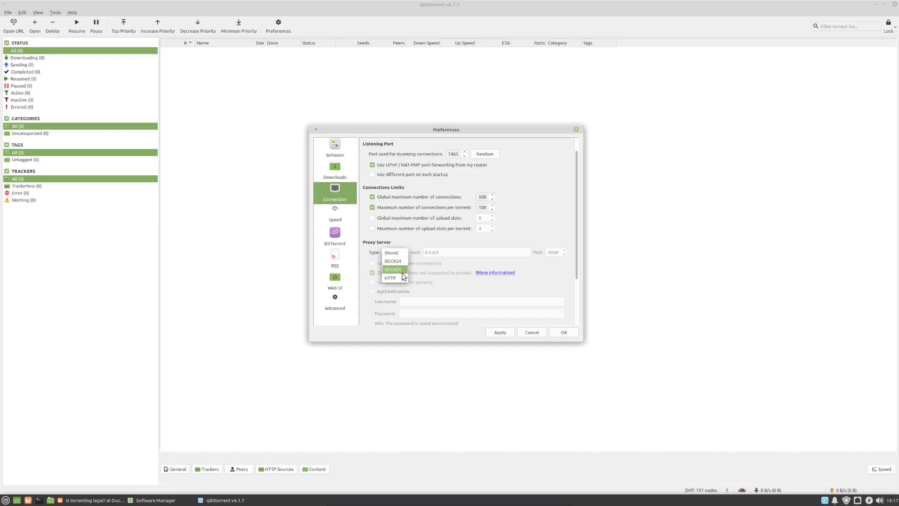
Leave the proxy type unchanged and show the Speed page's unlimited global rate limits
click(419, 249)
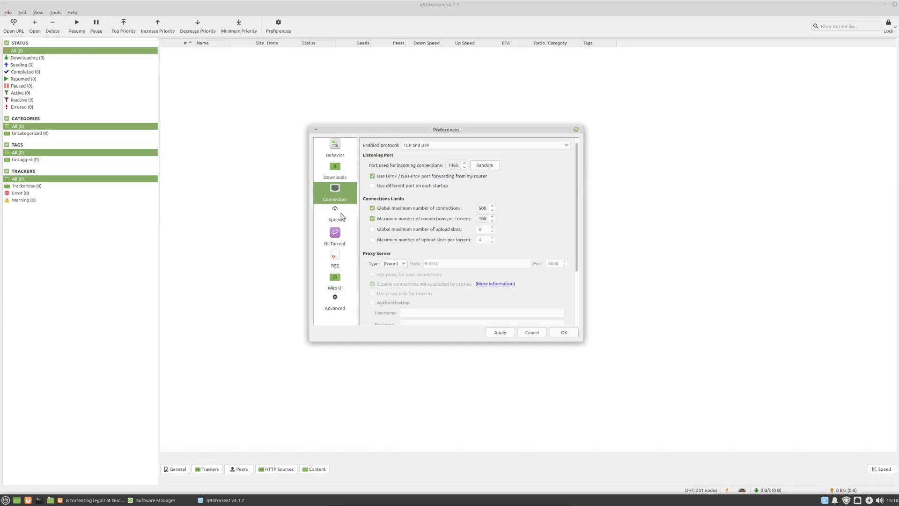
click(341, 213)
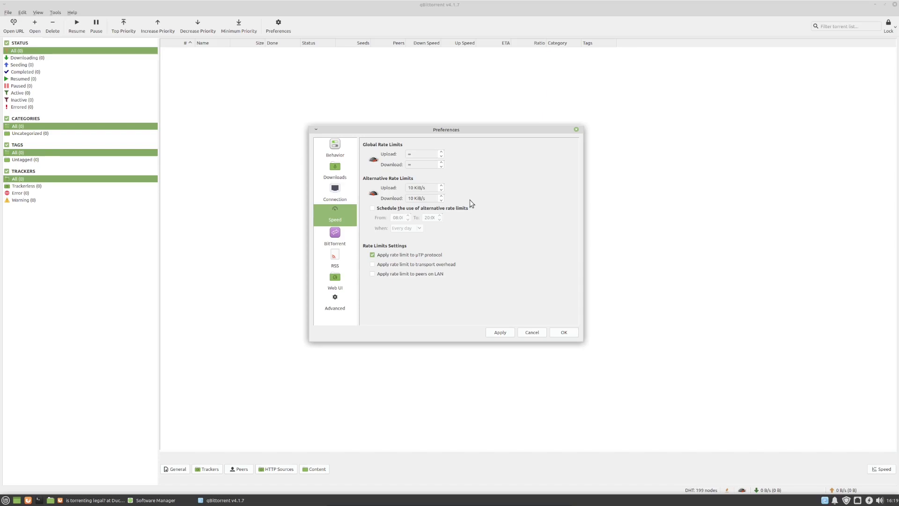
On the BitTorrent page, set encryption mode to Require encryption and enable anonymous mode
key(Down)
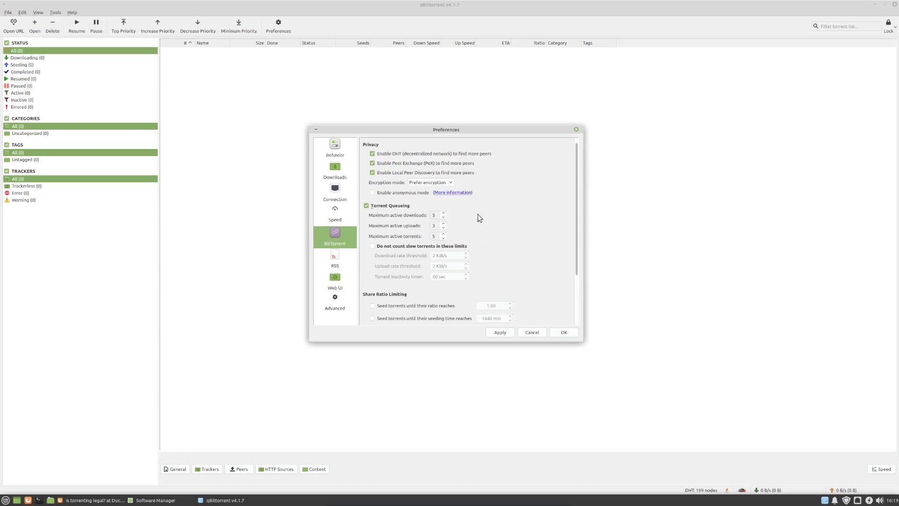
click(425, 183)
click(429, 192)
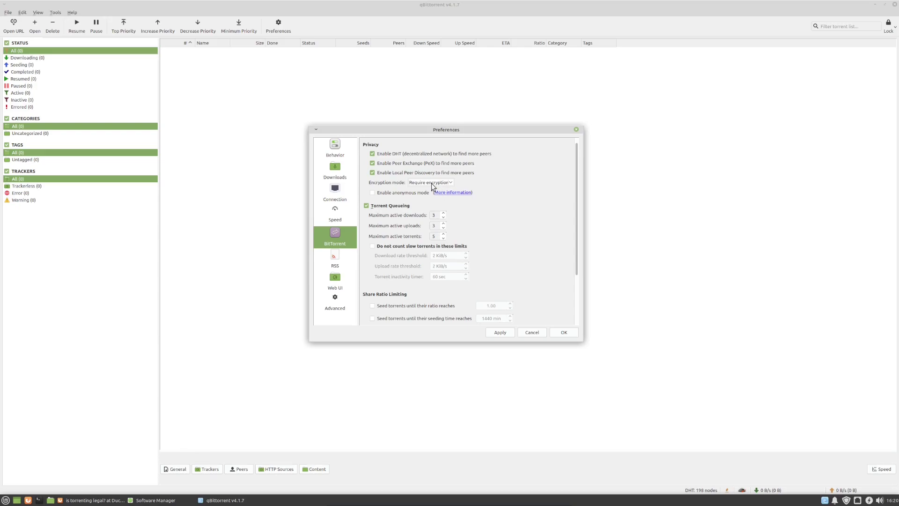
click(373, 193)
Load the qBittorrent GitHub wiki Anonymous-Mode page in a new Firefox tab, closing the Start Page tab
click(457, 193)
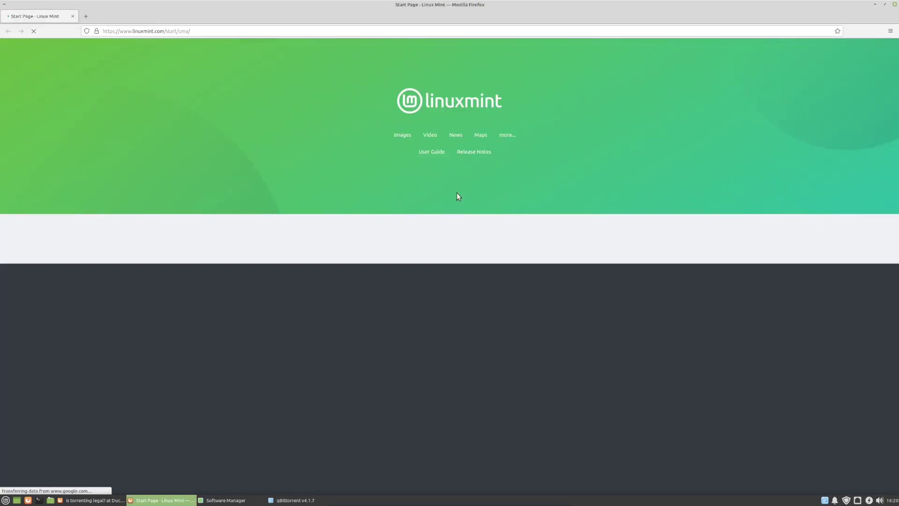
key(alt+Tab)
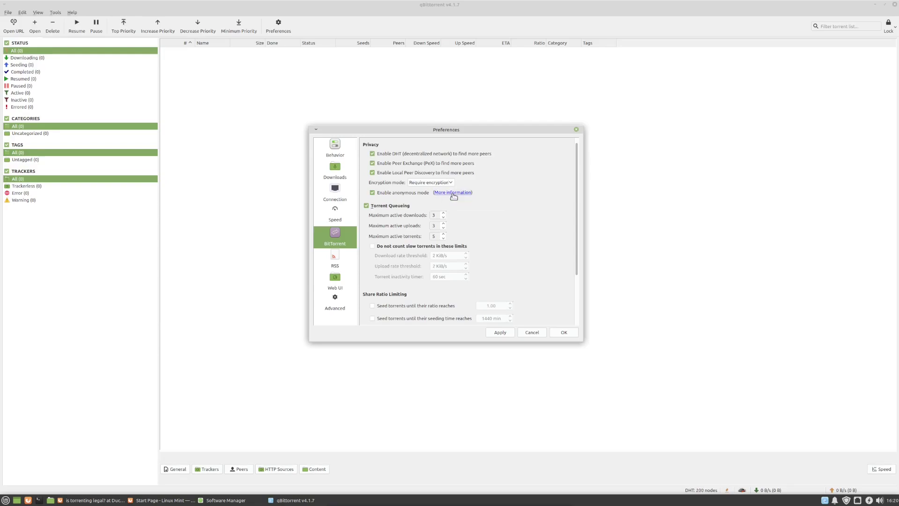
click(160, 500)
click(85, 16)
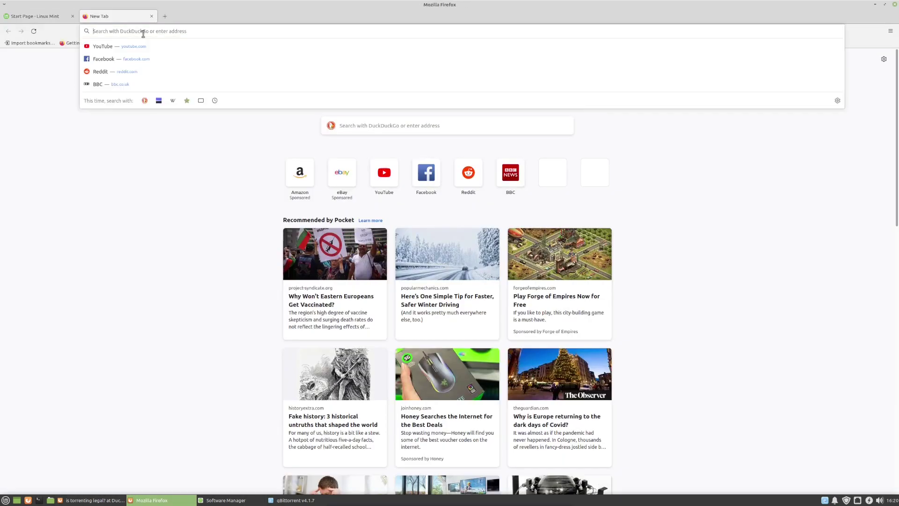
text(https://github.com/qbittorrent/qBittorrent/wiki/Anonymous-Mode)
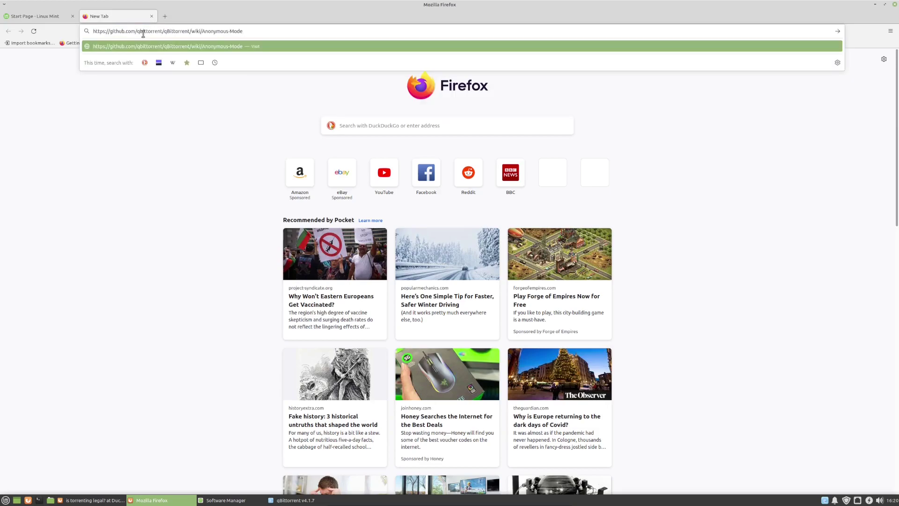
key(Return)
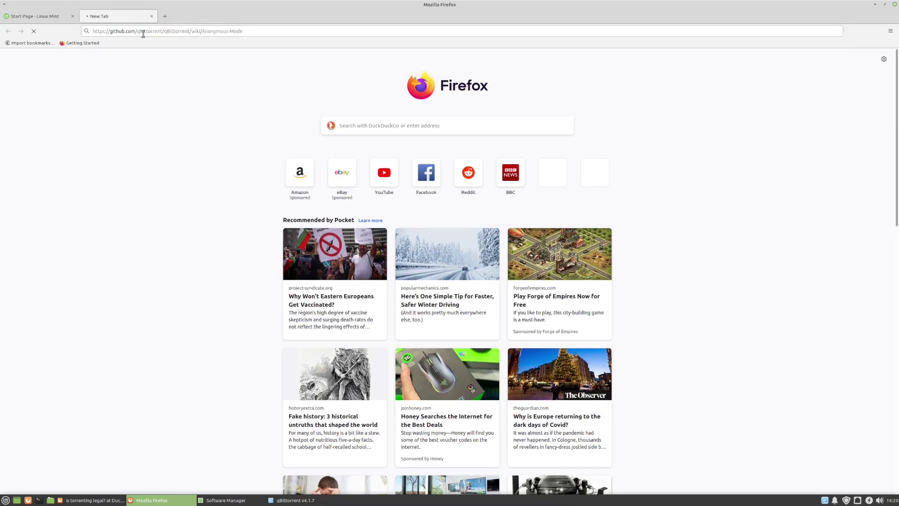
click(72, 15)
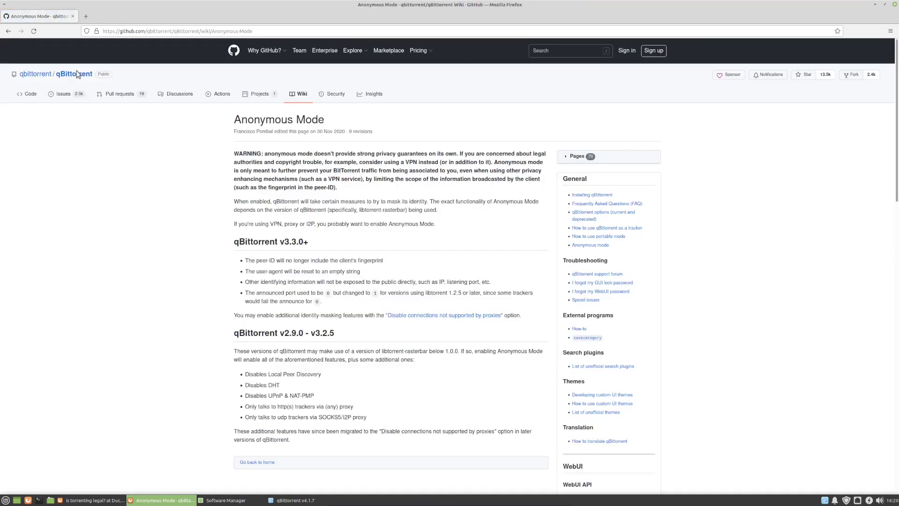
scroll(239, 295, down, 5)
scroll(240, 295, up, 5)
drag(256, 260, 382, 261)
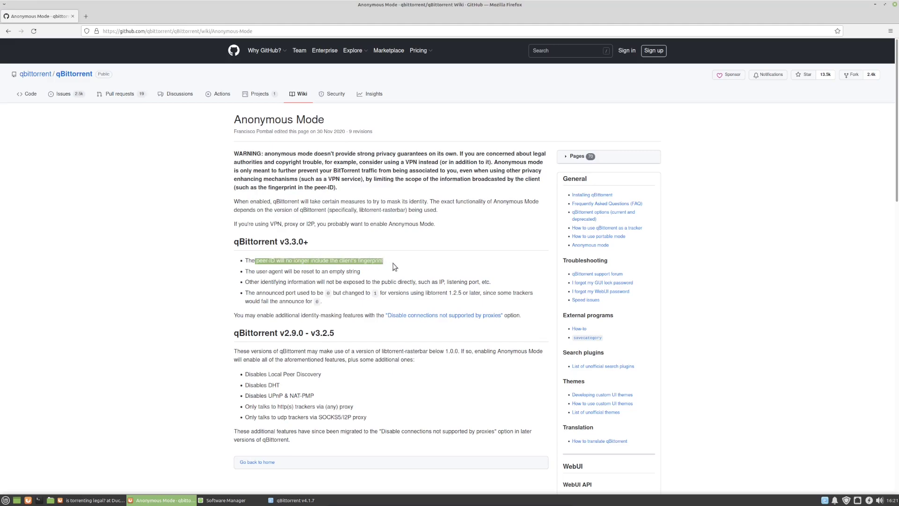
click(395, 267)
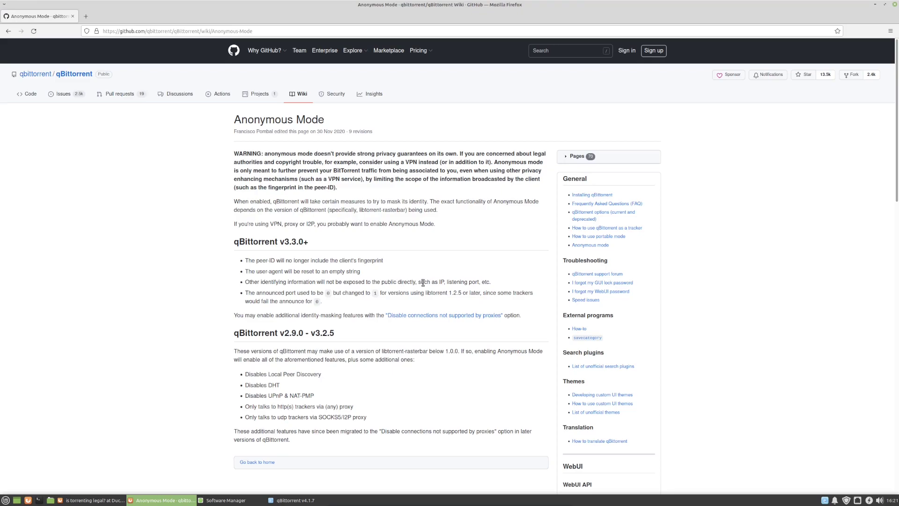
drag(432, 283, 475, 284)
click(456, 264)
Close Firefox and reduce Maximum active downloads in qBittorrent from 3 to 1
click(73, 16)
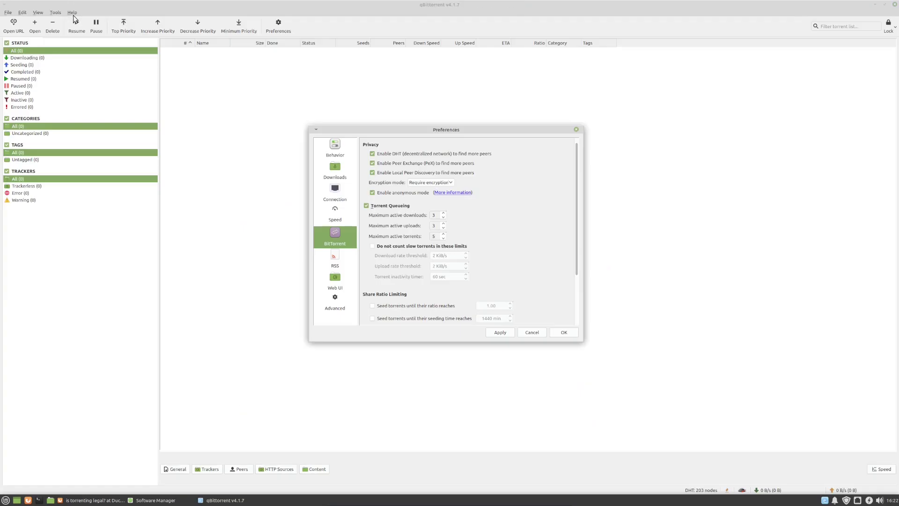
click(443, 217)
click(443, 217)
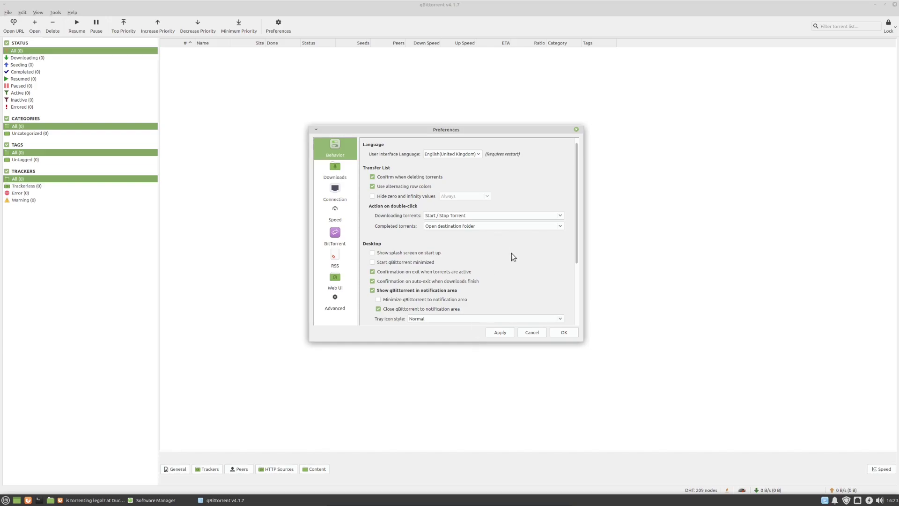
drag(577, 235, 580, 271)
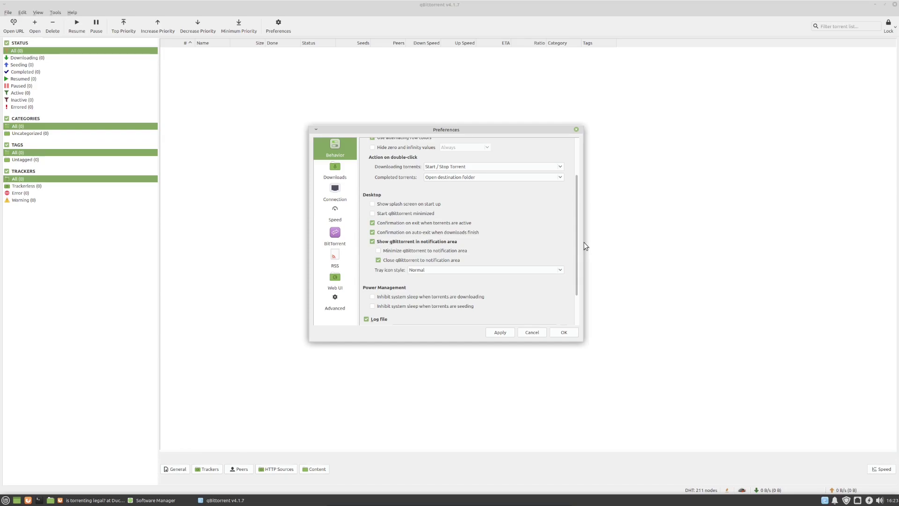
scroll(558, 298, down, 2)
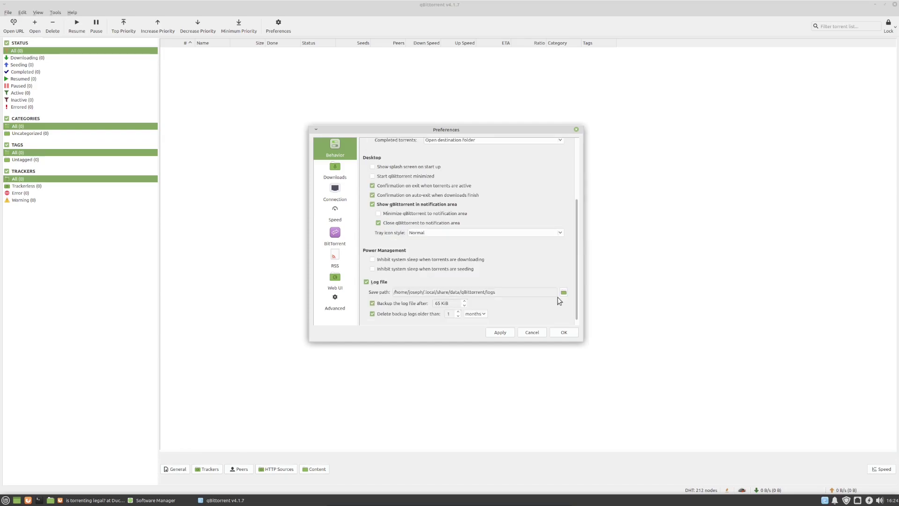